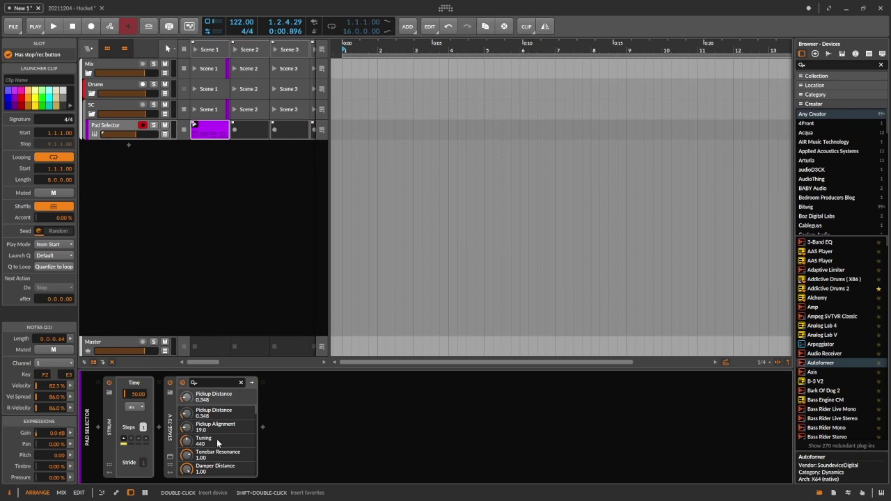
Select the Stage-73 V and Strum devices in turn, and play Scene 1 to hear the Pad Selector track
click(170, 426)
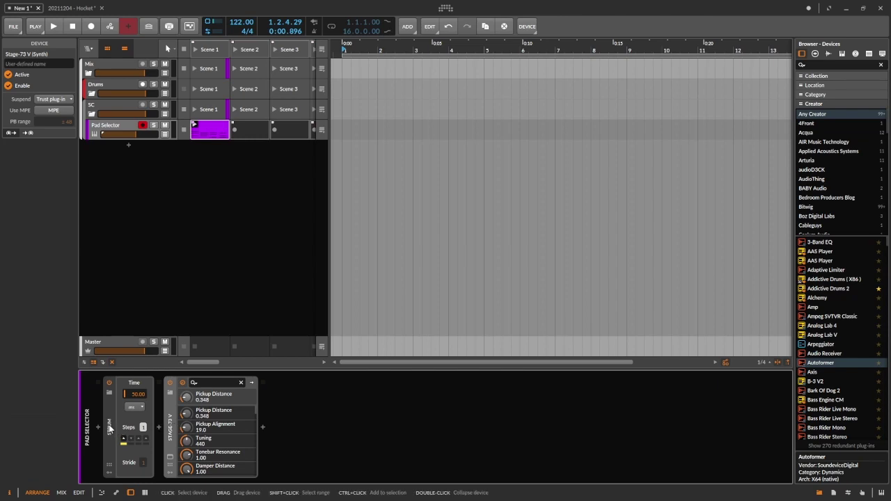
click(109, 428)
click(176, 430)
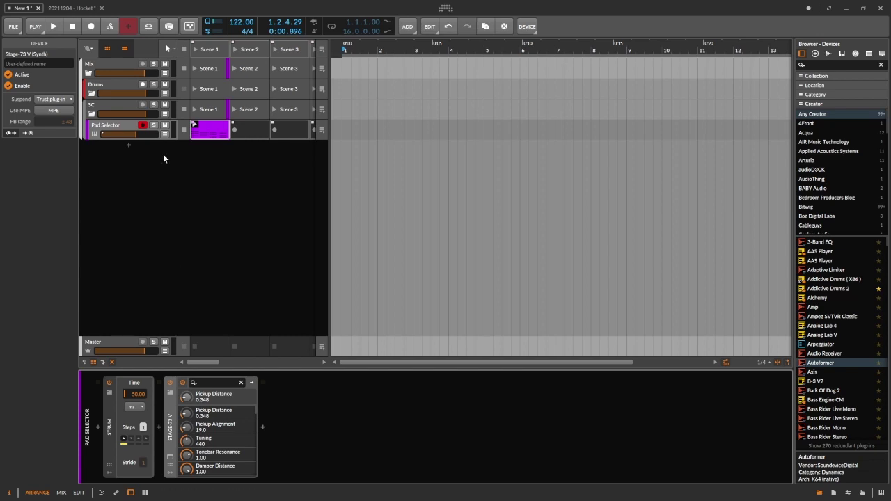
click(198, 49)
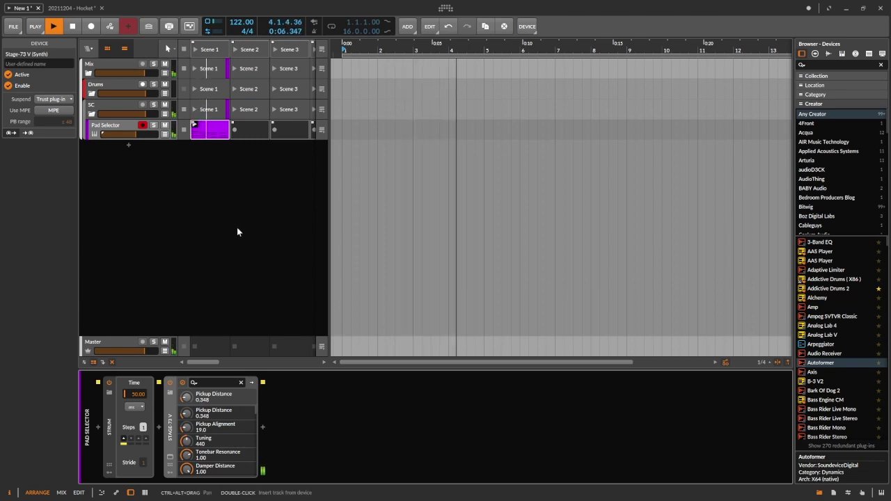
key(space)
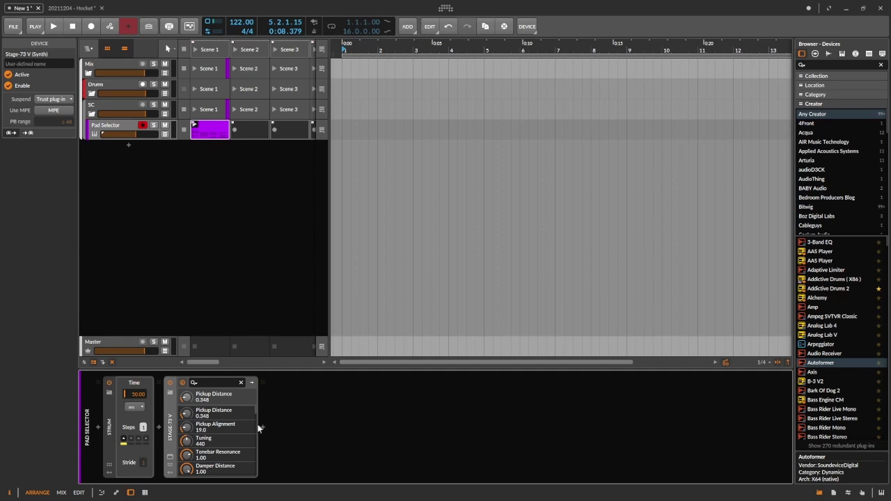
Insert an Instrument Selector between the Strum and Stage-73 V devices
click(160, 427)
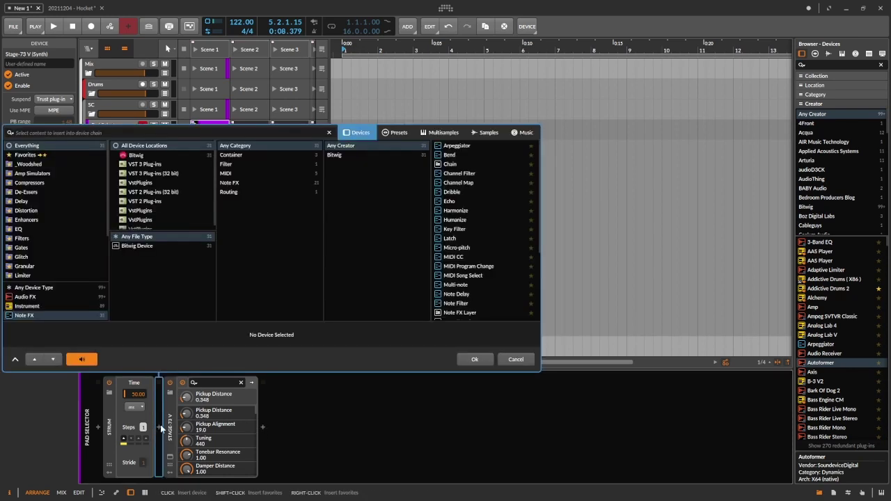
click(75, 305)
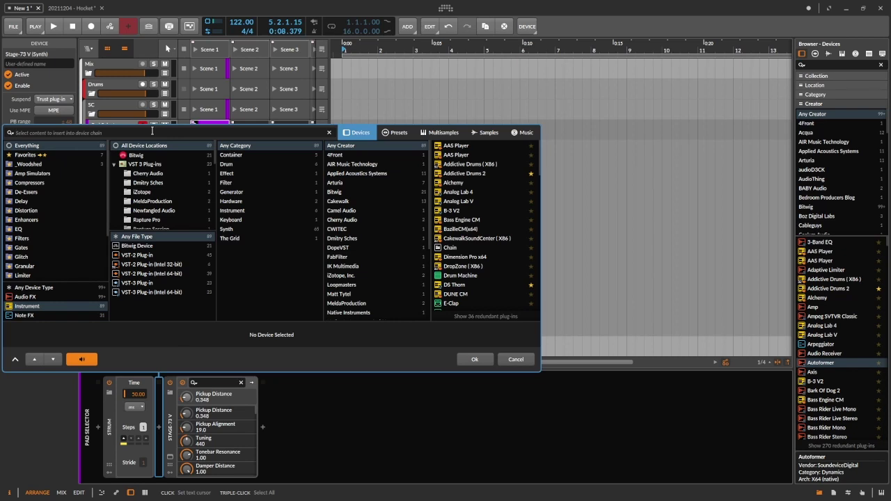
text(ins)
click(467, 155)
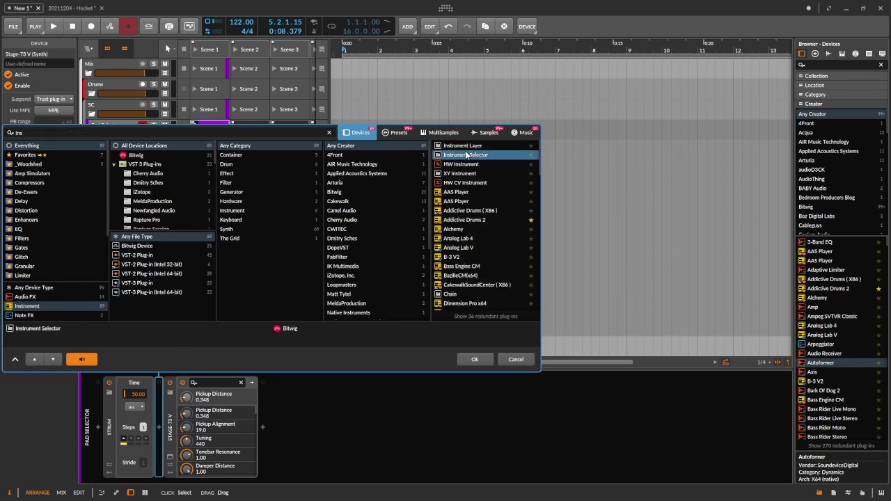
double_click(467, 155)
Move the Stage-73 V into the Instrument Selector and duplicate its layer twice to get three layers
drag(300, 430, 220, 405)
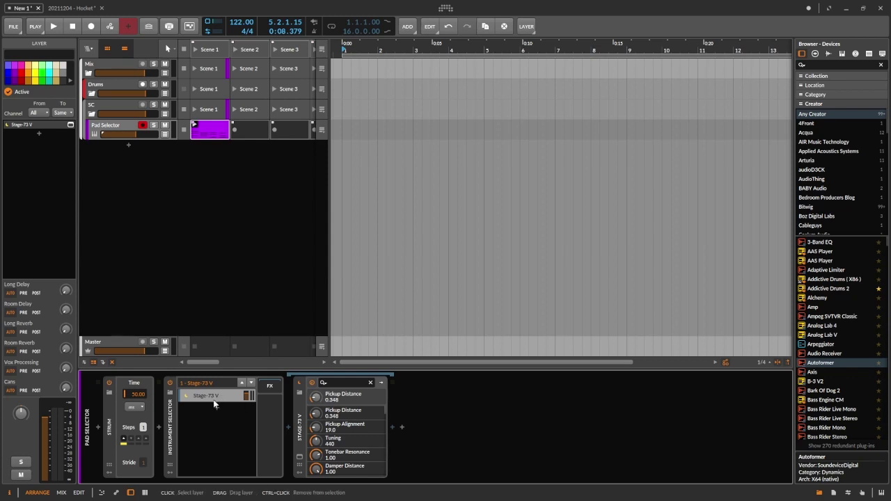
key(ctrl+d)
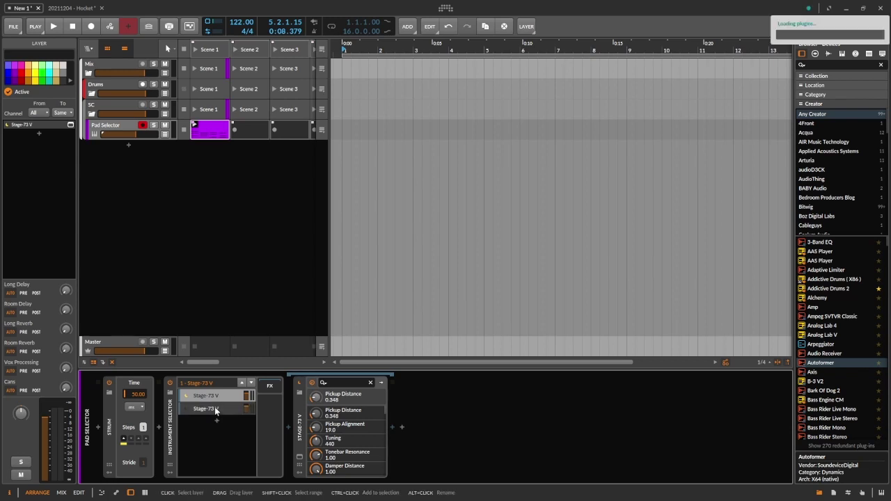
key(ctrl+d)
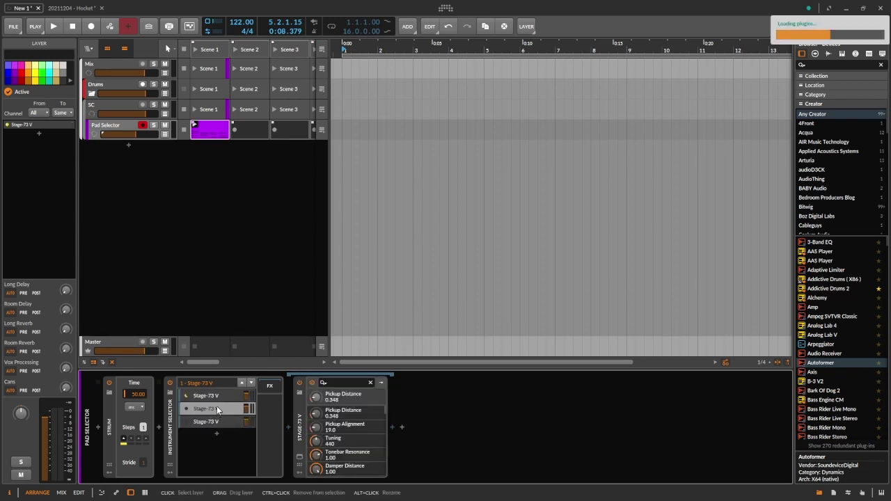
Load the Radio Bread preset in the Stage-73 V of the second selector layer
click(225, 407)
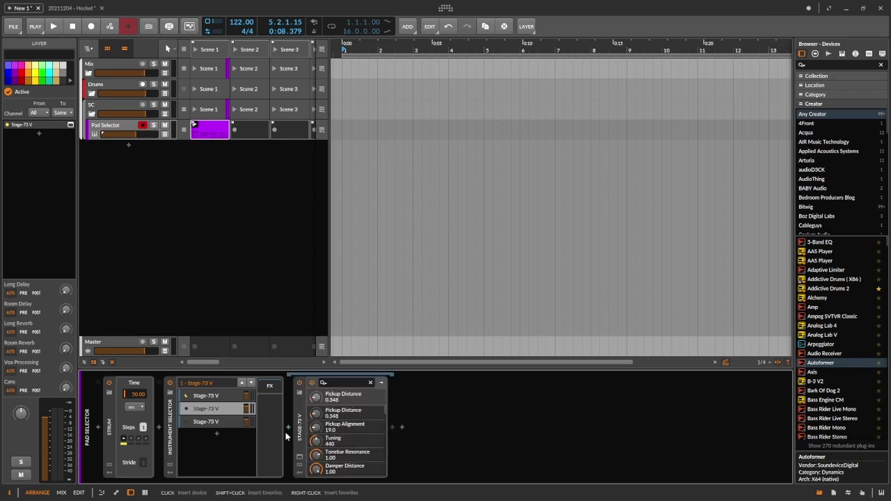
click(300, 458)
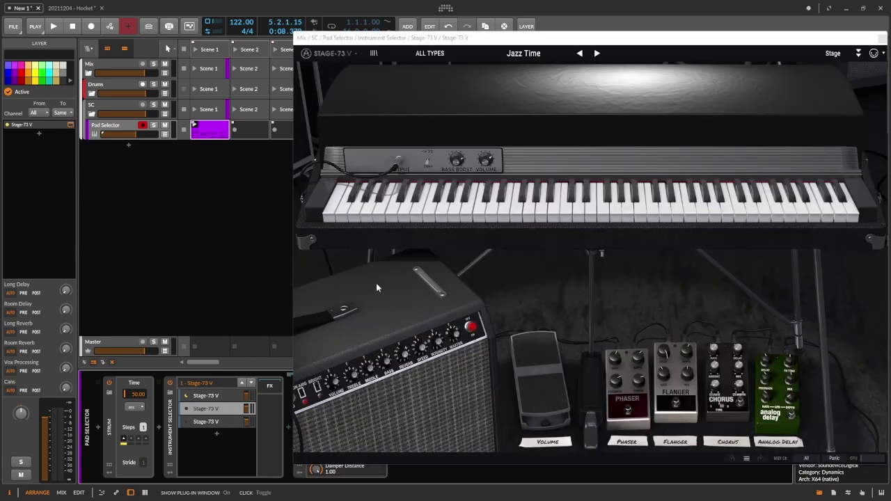
click(540, 56)
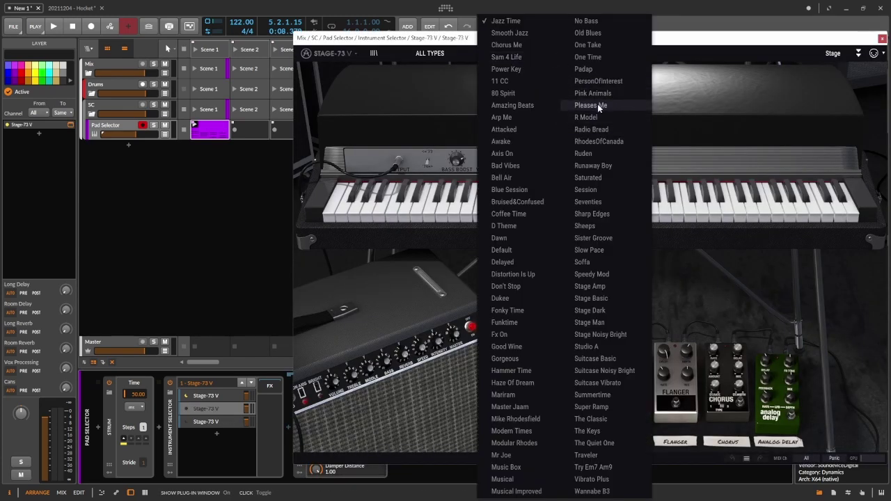
click(592, 130)
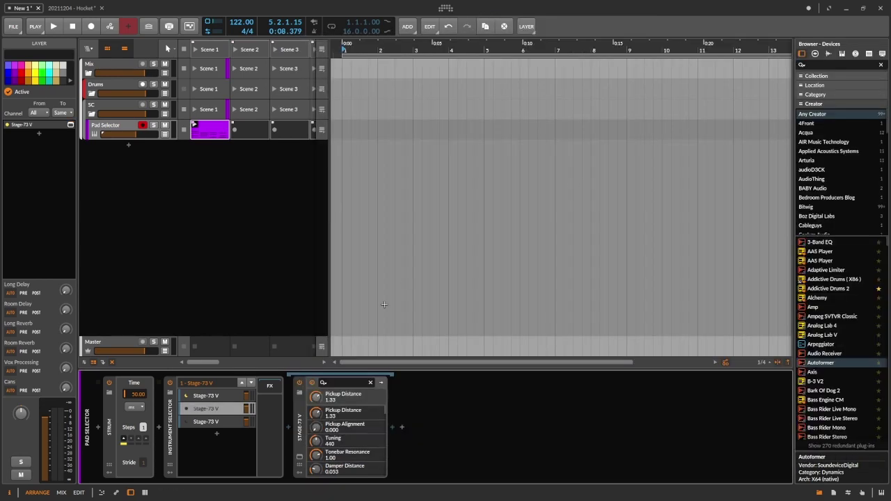
Load the Runaway Boy preset in the Stage-73 V of the third selector layer and close the plug-in window
click(222, 422)
click(300, 458)
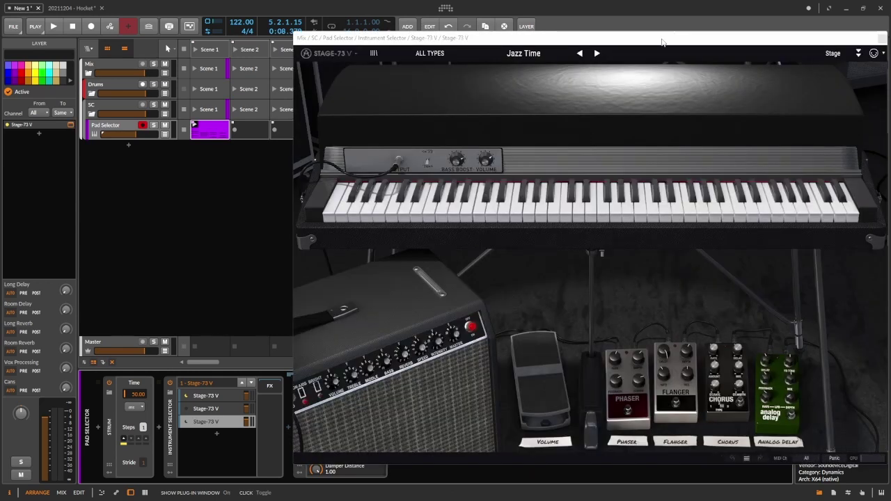
click(531, 55)
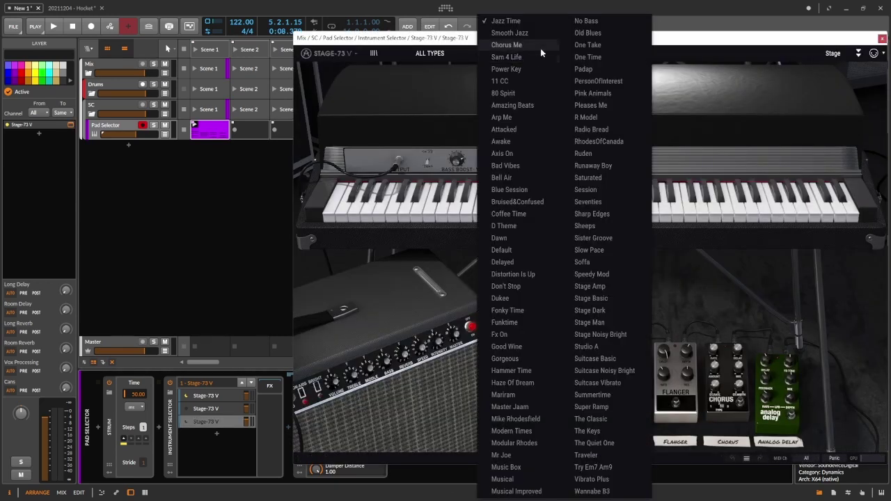
click(592, 165)
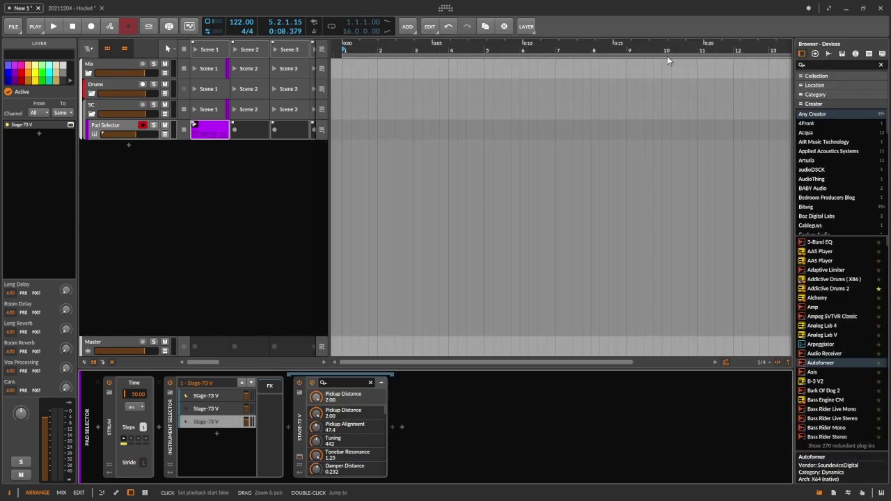
click(882, 37)
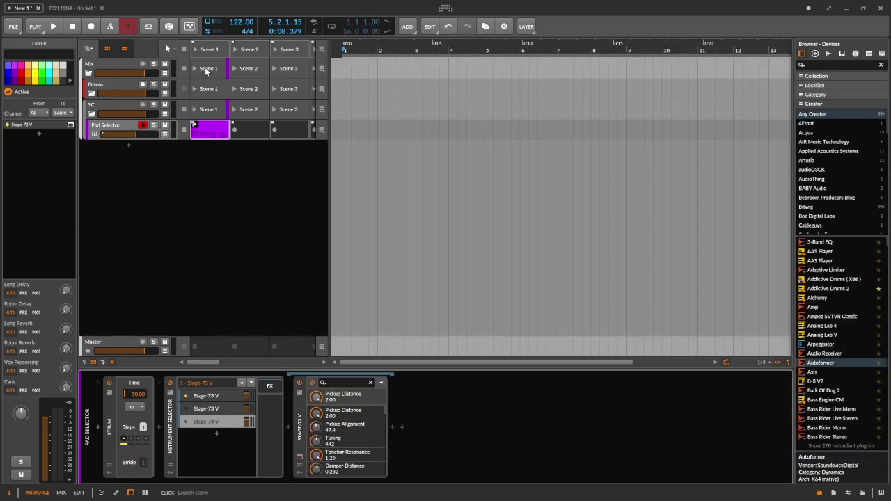
Play Scene 1 while switching the Instrument Selector from the first to the second and third layers, and stop playback
click(196, 48)
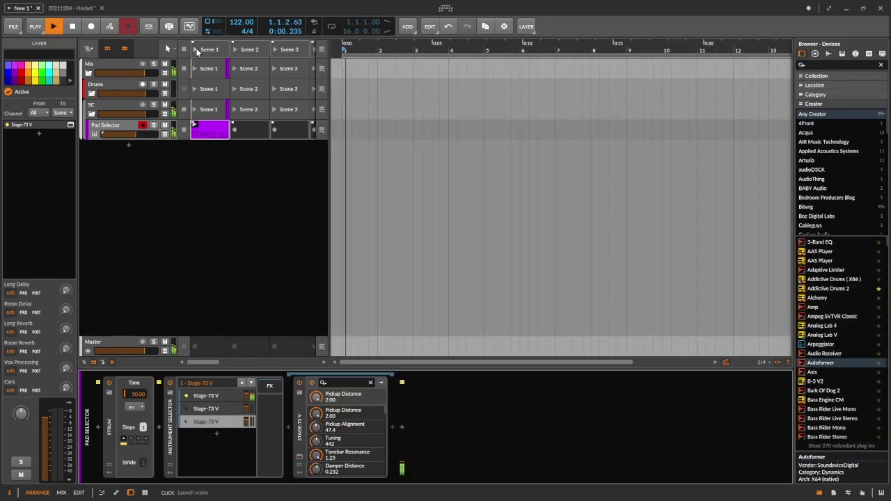
click(251, 383)
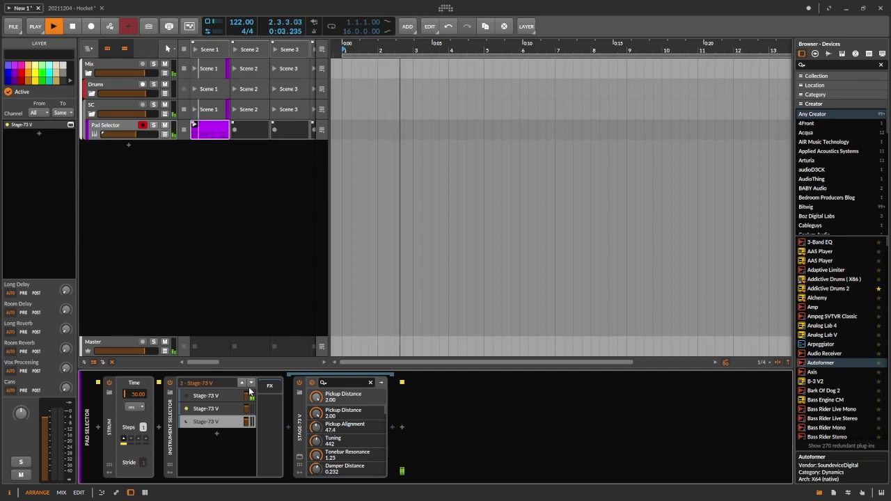
click(251, 383)
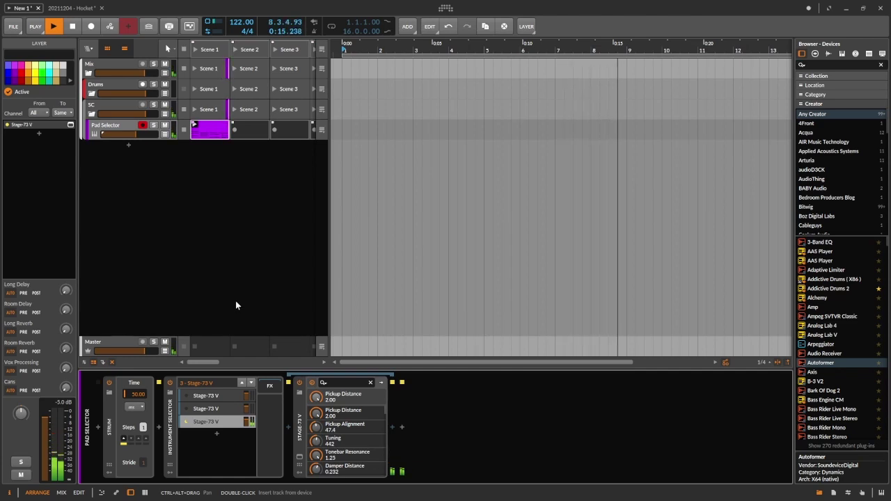
key(space)
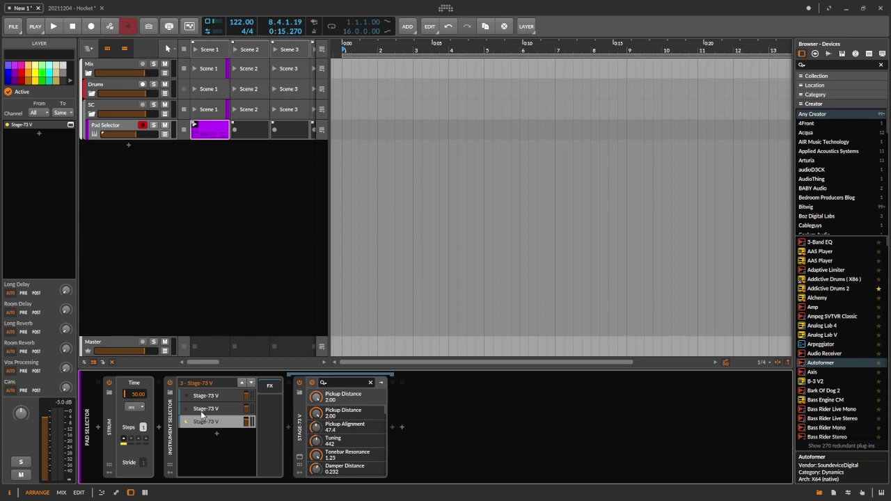
Show the Pad Selector track's automation lane and assign it to the Instrument Selector's Index parameter
click(165, 134)
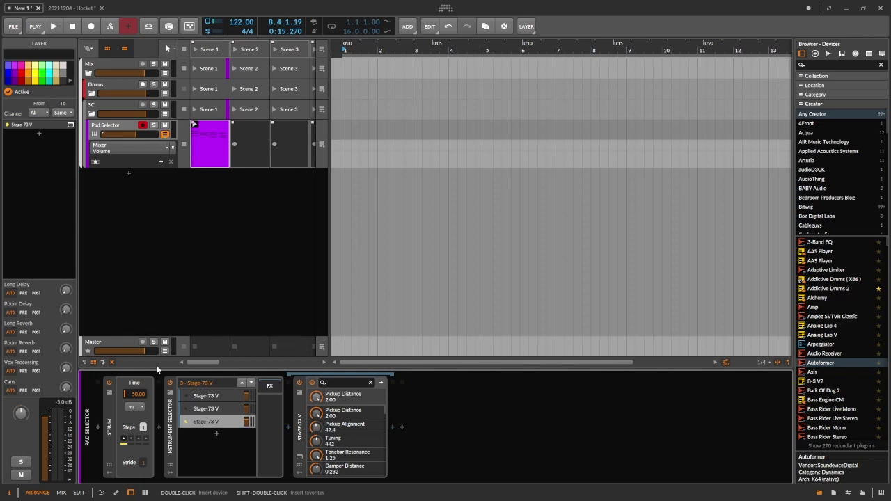
click(166, 148)
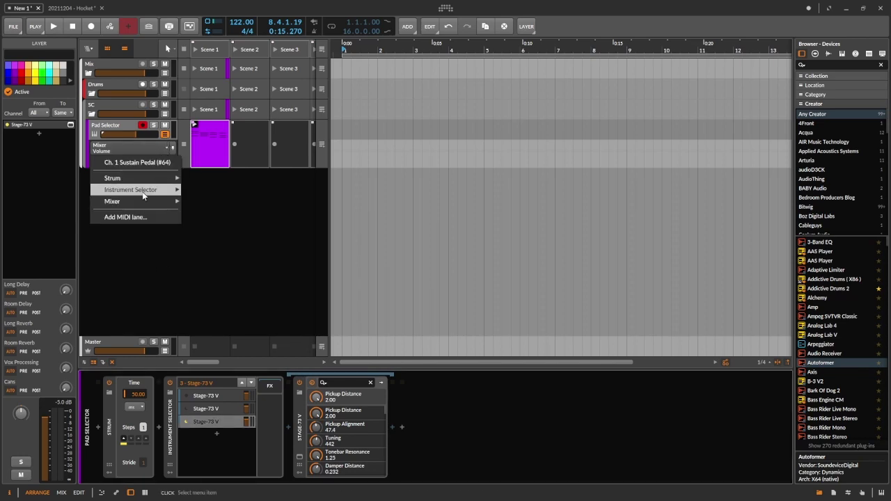
mouse_move(144, 195)
mouse_move(230, 237)
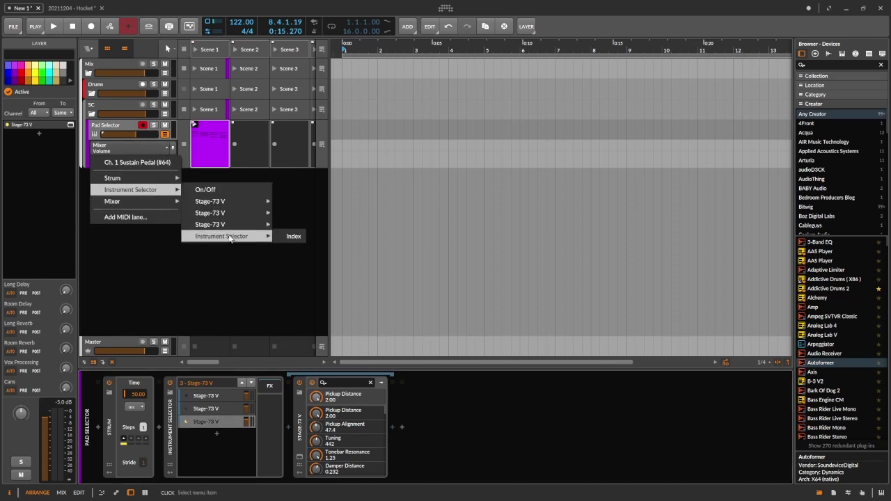
click(293, 237)
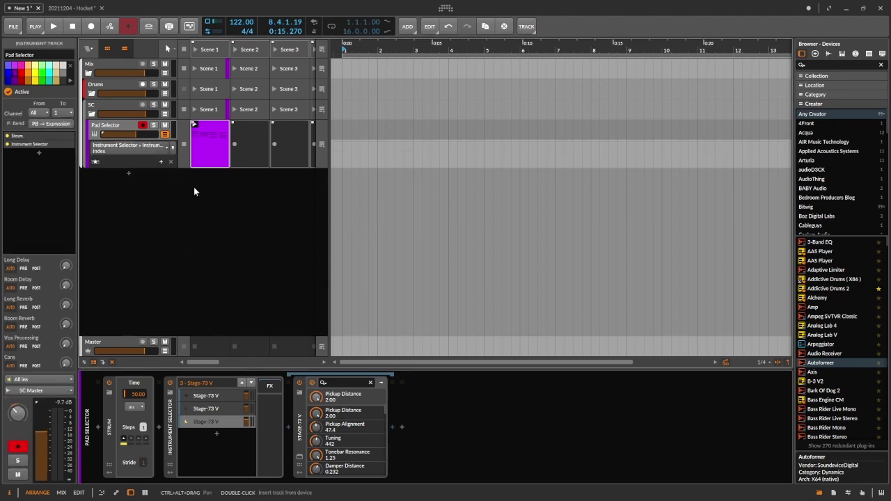
Try a stepped Index automation in the Scene 1 clip that drops to 50% at 2.1, and delete it
click(115, 493)
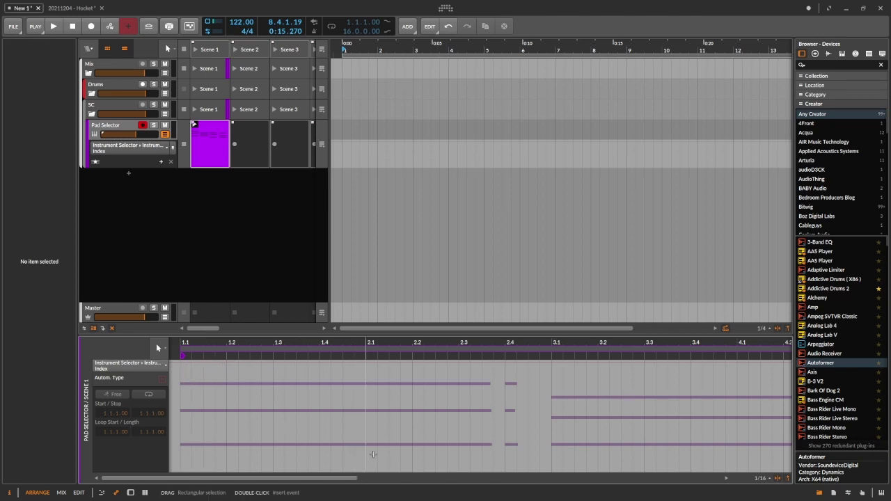
mouse_move(368, 362)
mouse_down()
mouse_move(366, 471)
mouse_move(366, 416)
mouse_up()
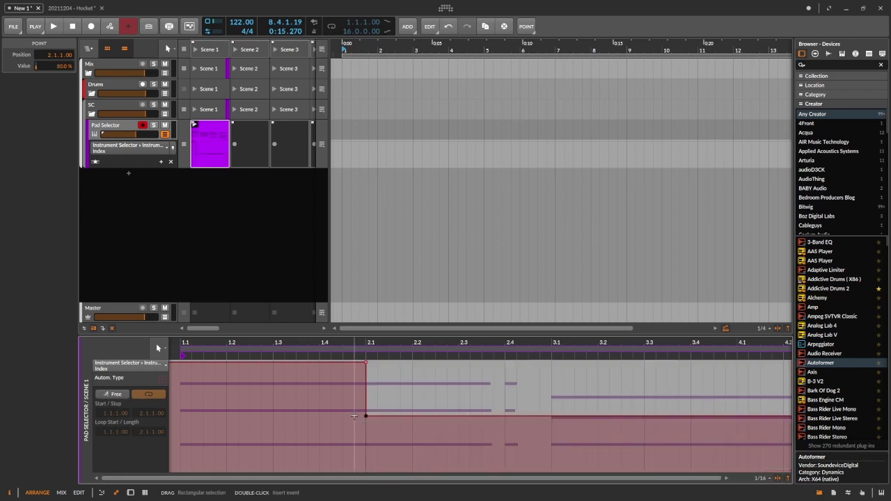
key(Delete)
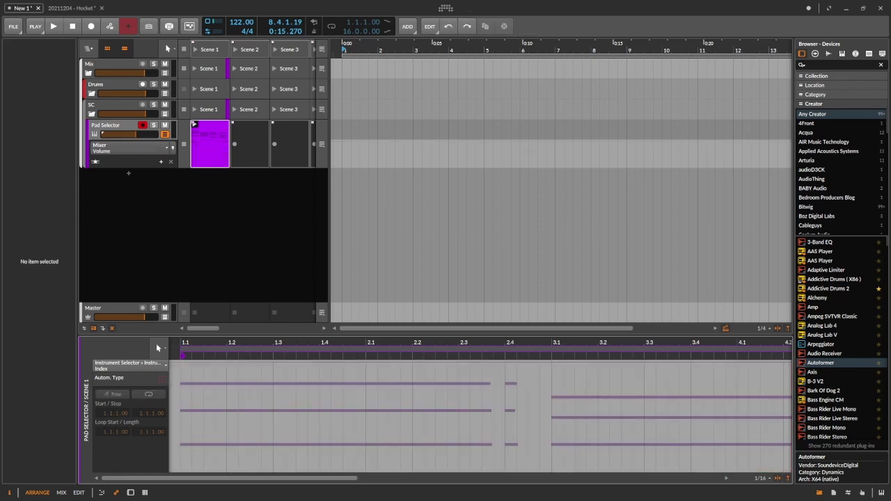
Try the CC mode on the Instrument Selector and switch its mode to Random Other
click(128, 492)
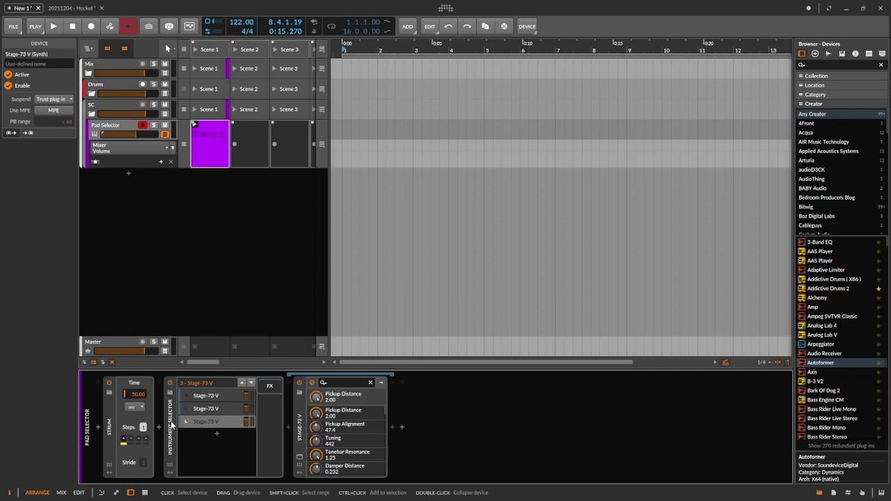
click(172, 424)
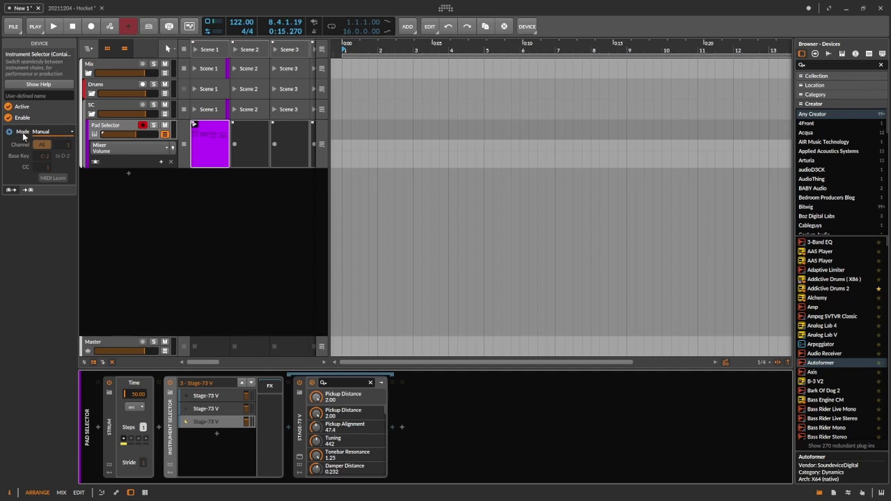
click(70, 132)
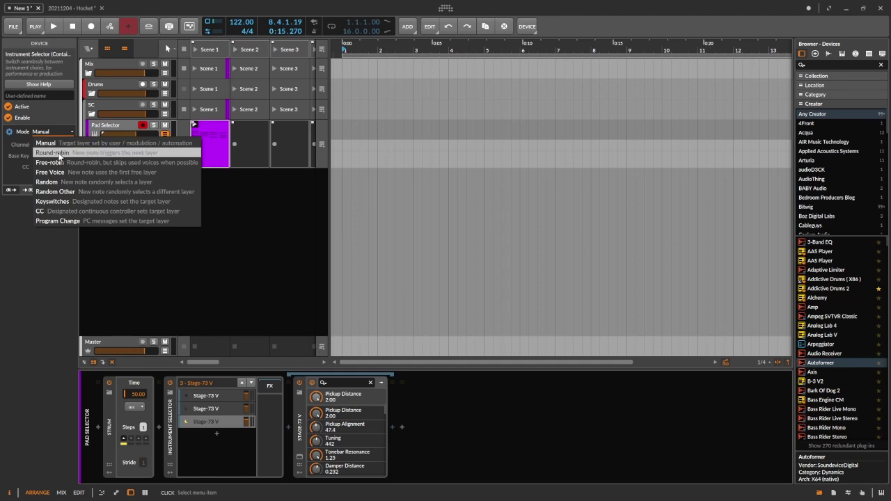
click(70, 211)
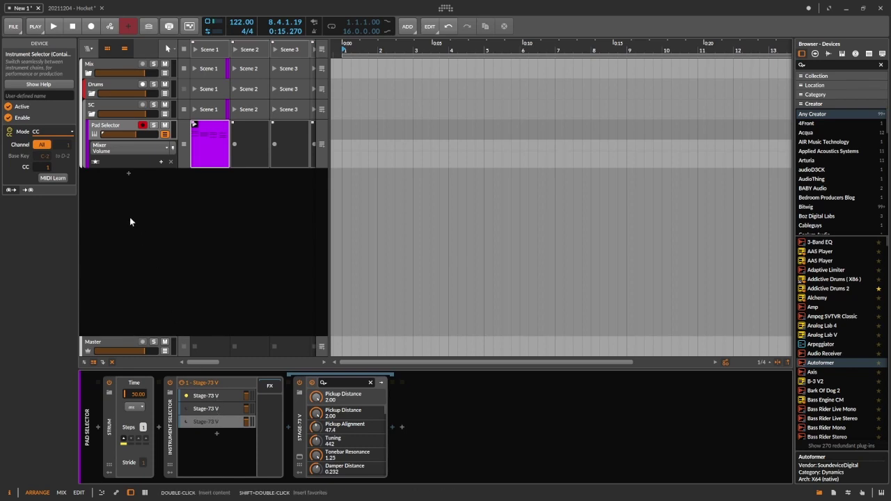
click(71, 134)
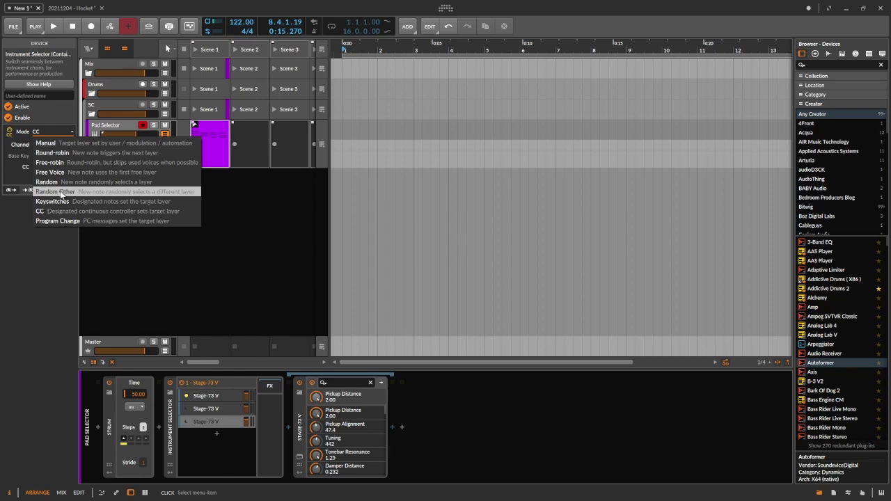
click(60, 191)
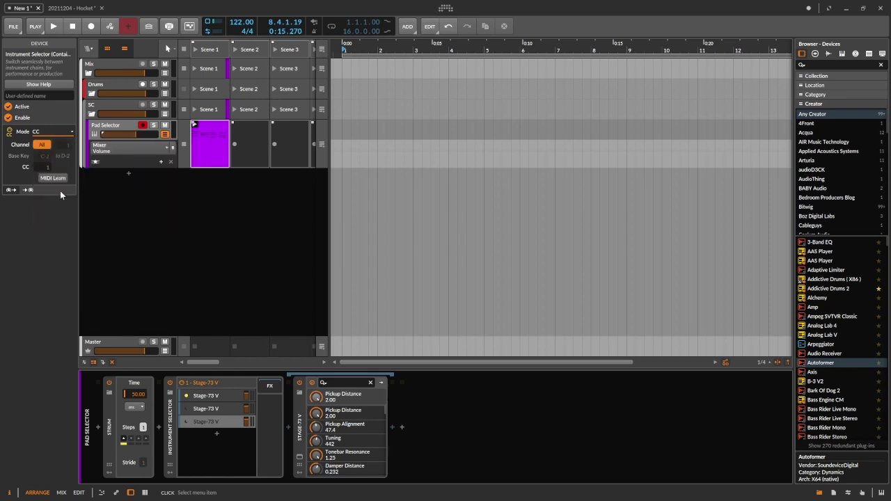
Review the Instrument Selector's mode options, audition Scene 1 in Random Other mode, and stop playback
click(62, 132)
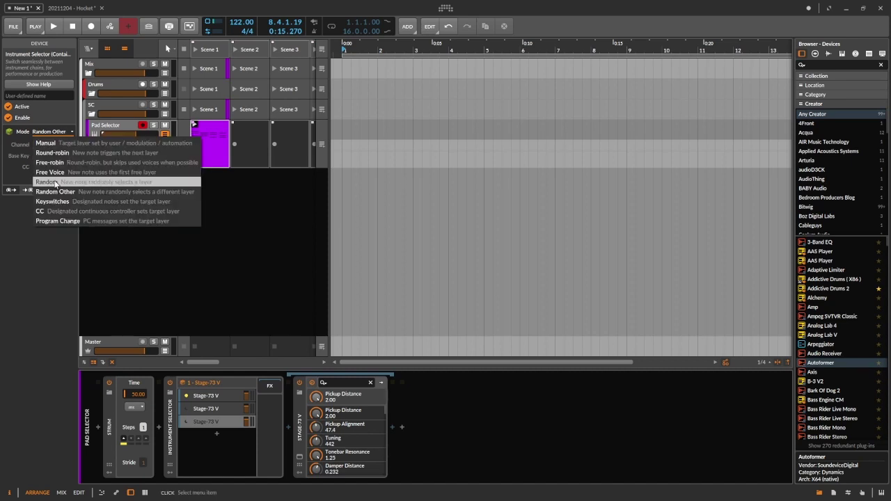
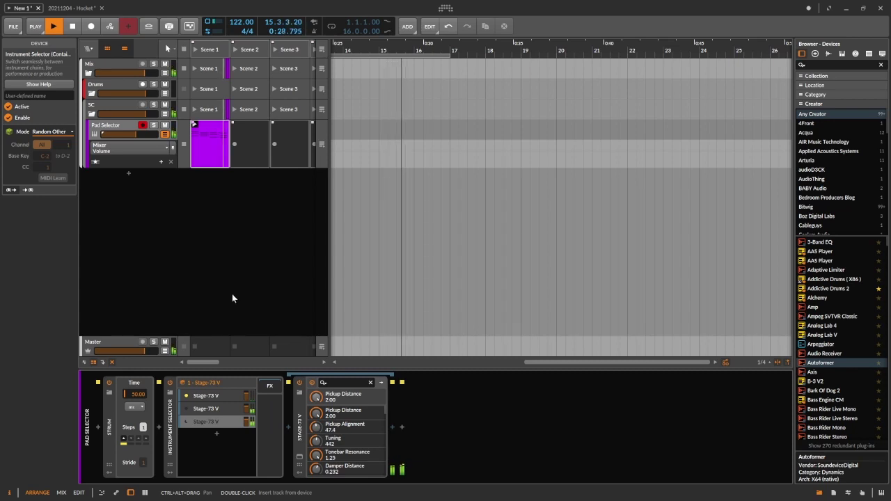
key(space)
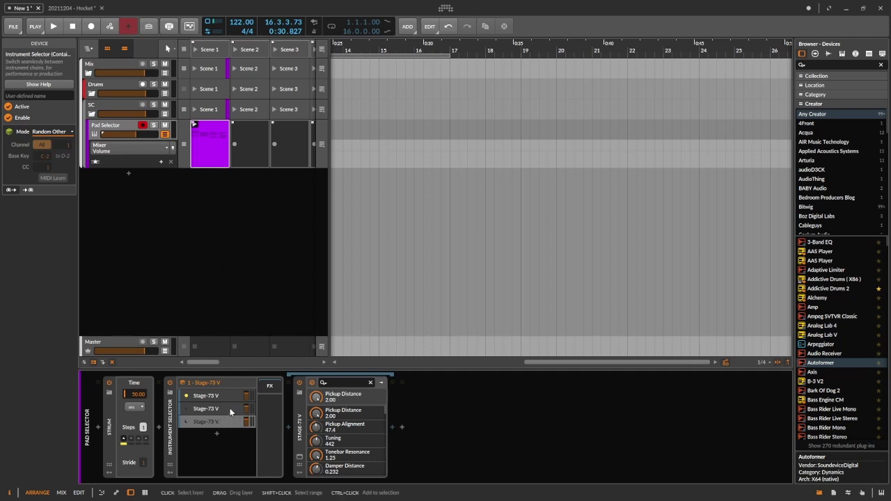
Set the Instrument Selector's mode to Free Voice and start playback to audition it
click(54, 133)
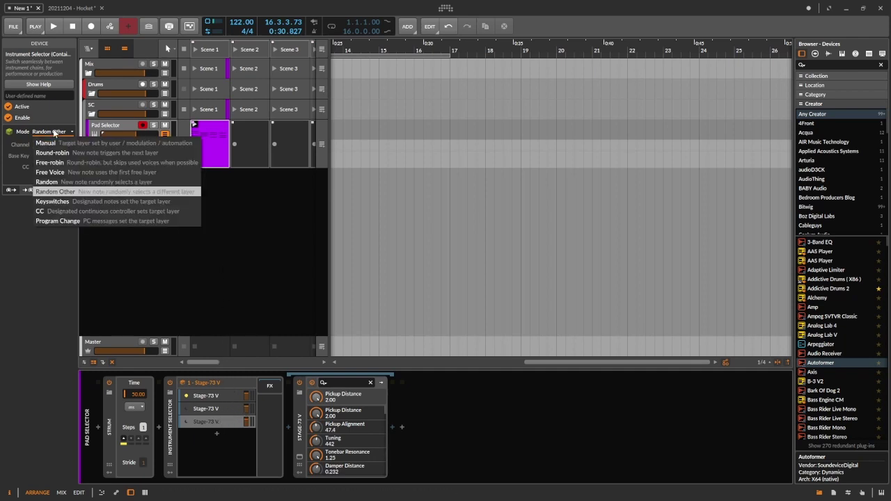
click(62, 173)
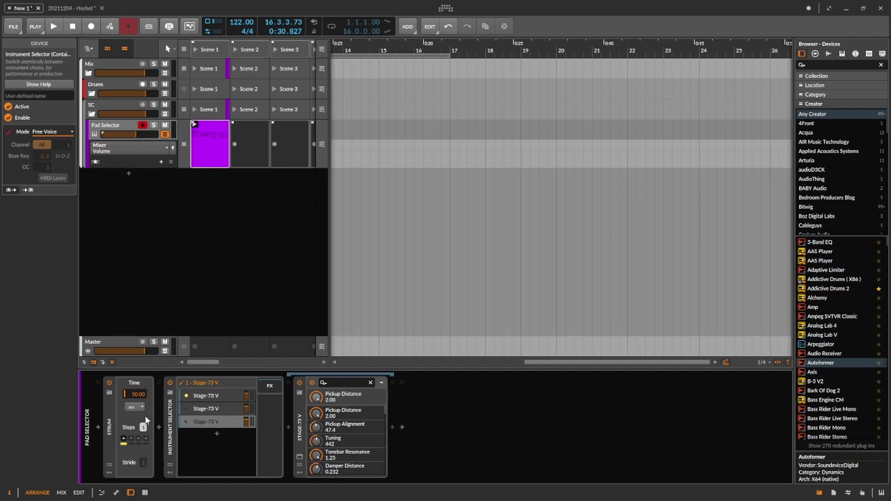
key(space)
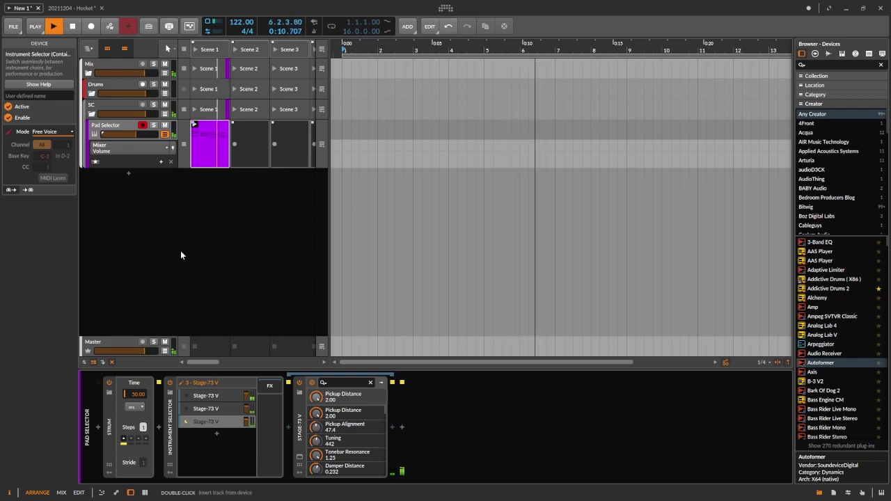
During playback, audition the Instrument Selector in Free-robin mode and switch it to Round-robin
click(68, 132)
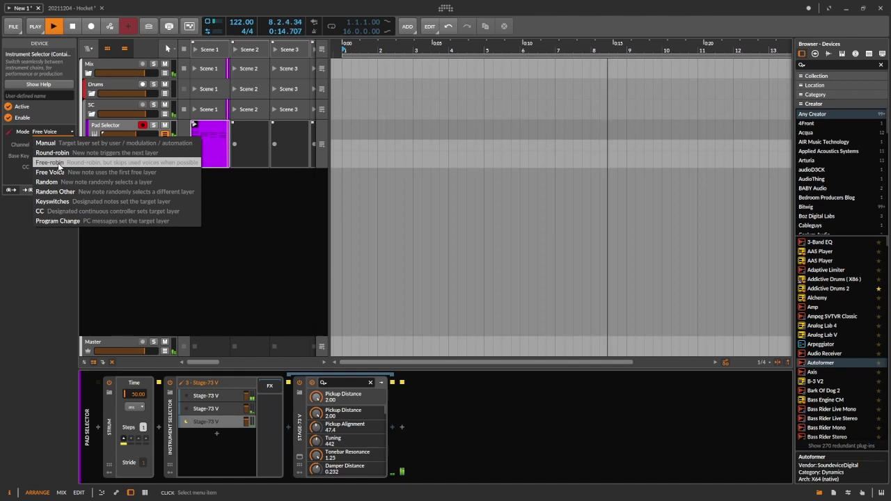
click(58, 162)
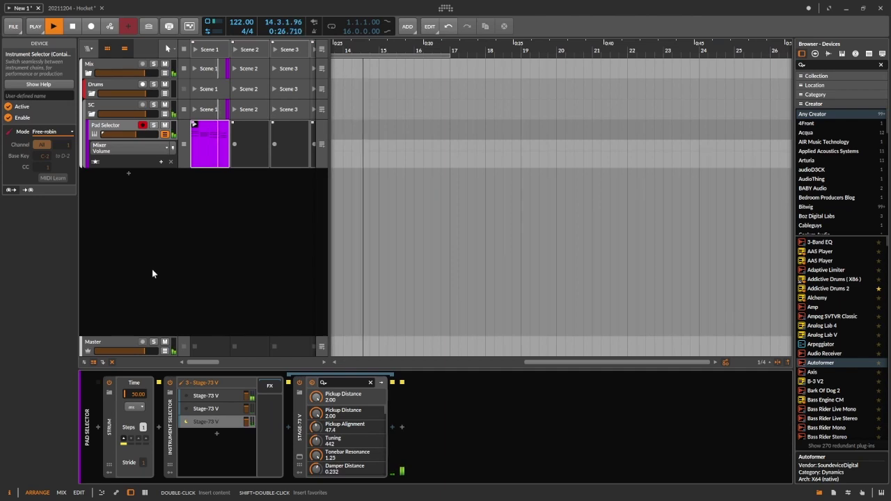
click(66, 133)
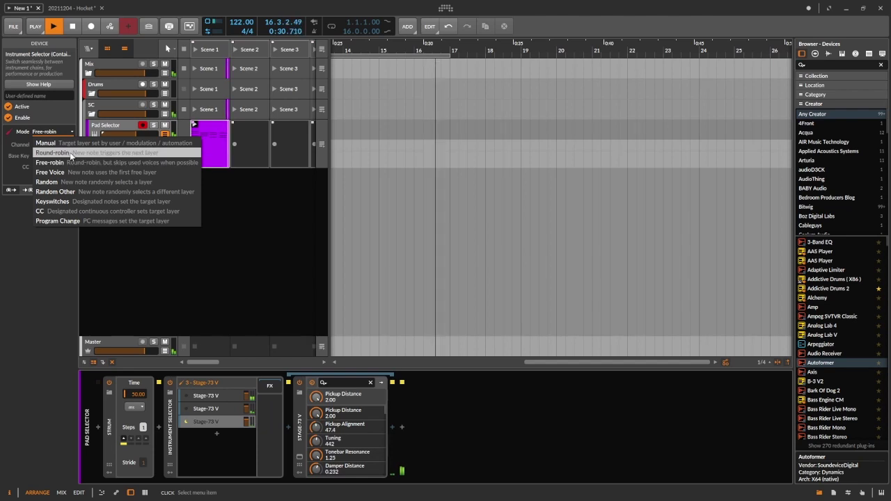
click(53, 152)
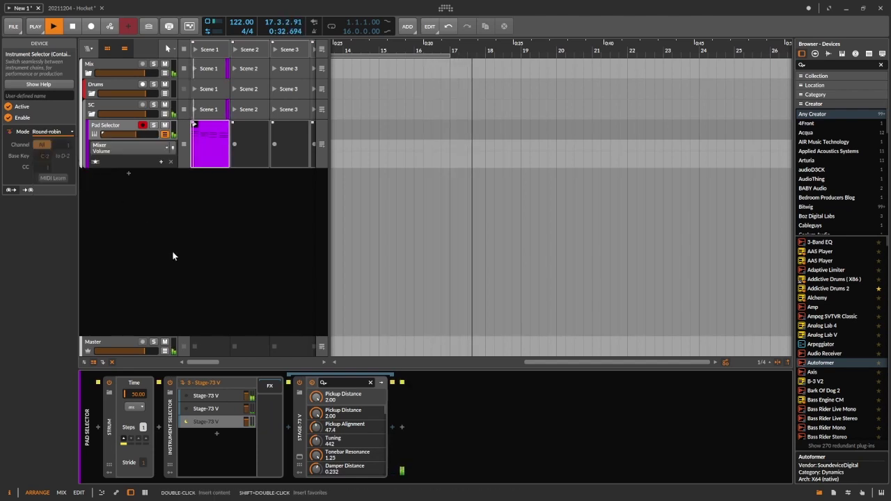